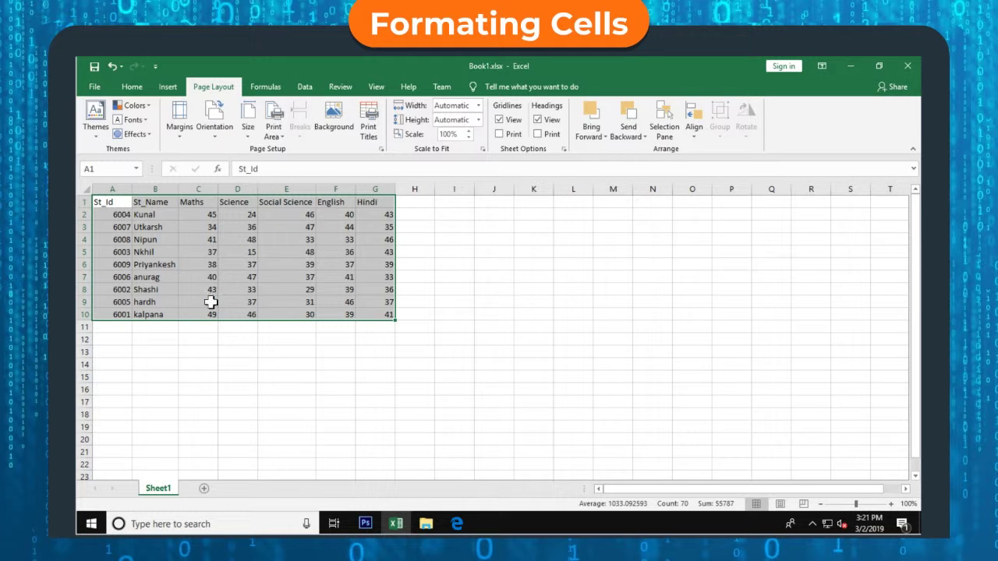
Bring up Format Cells for the marks table and choose the Number category with two decimals
left_click(132, 86)
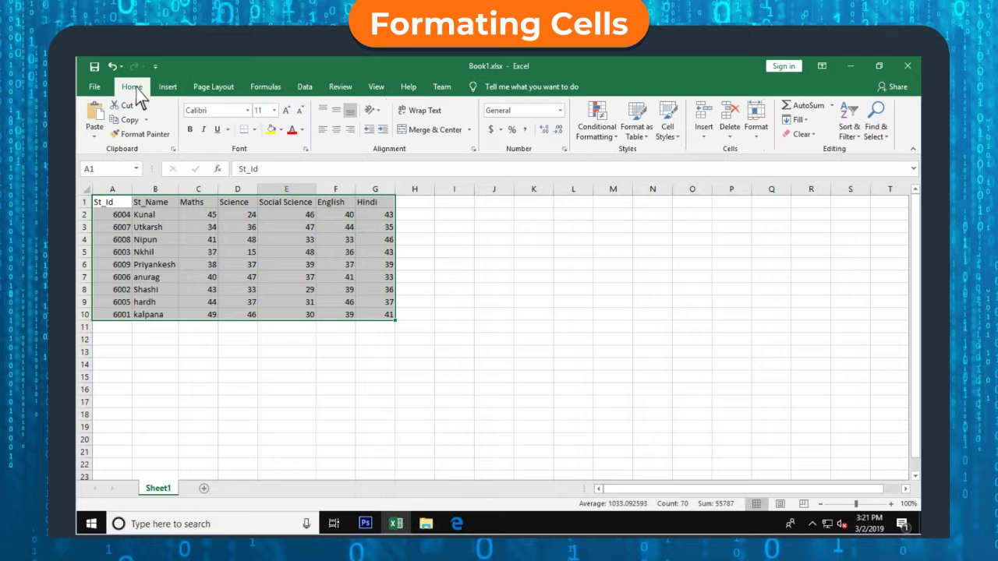
left_click(306, 149)
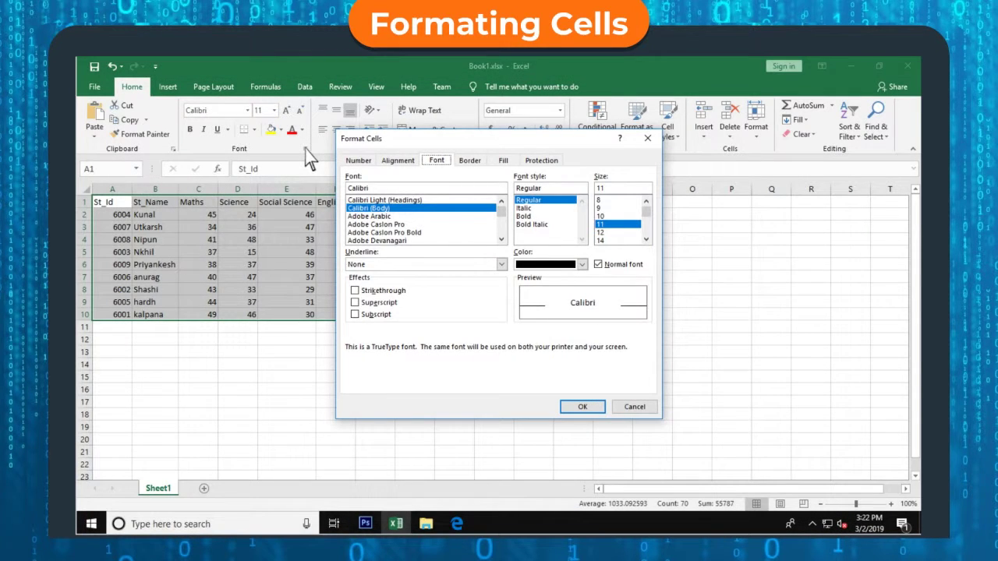
left_click(358, 161)
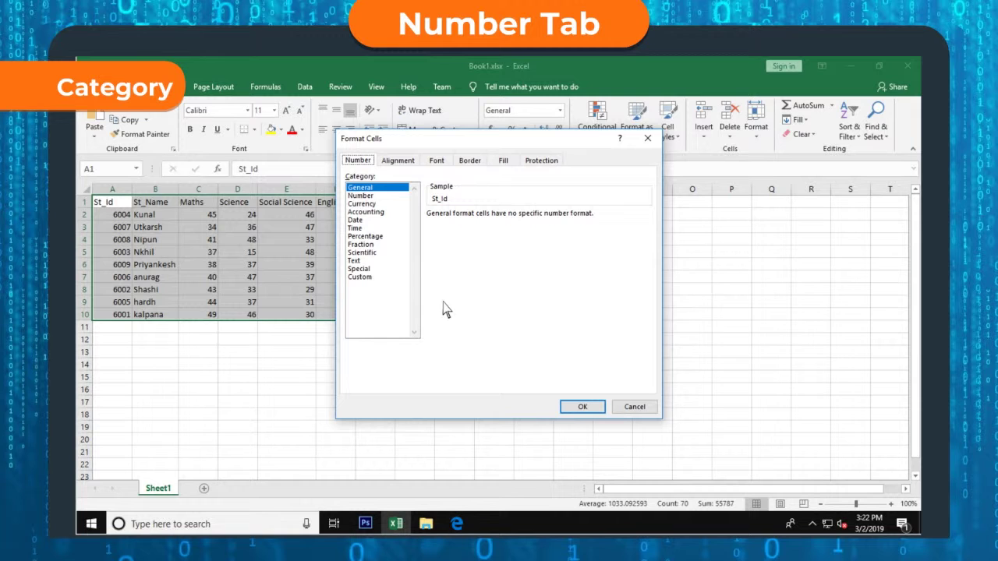
left_click(381, 197)
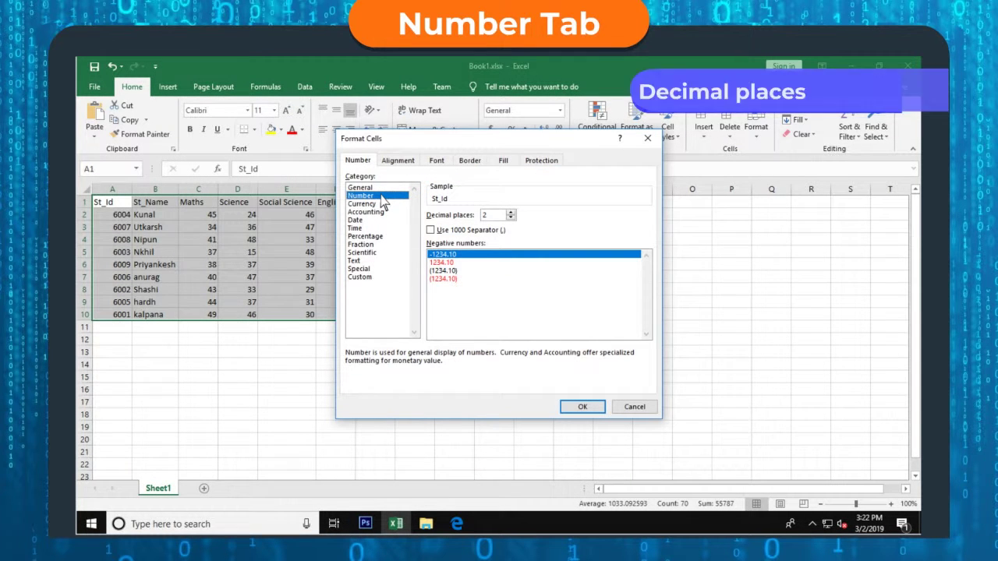
Set 3 decimal places with a 1000 separator, then switch the category to Currency
left_click(510, 212)
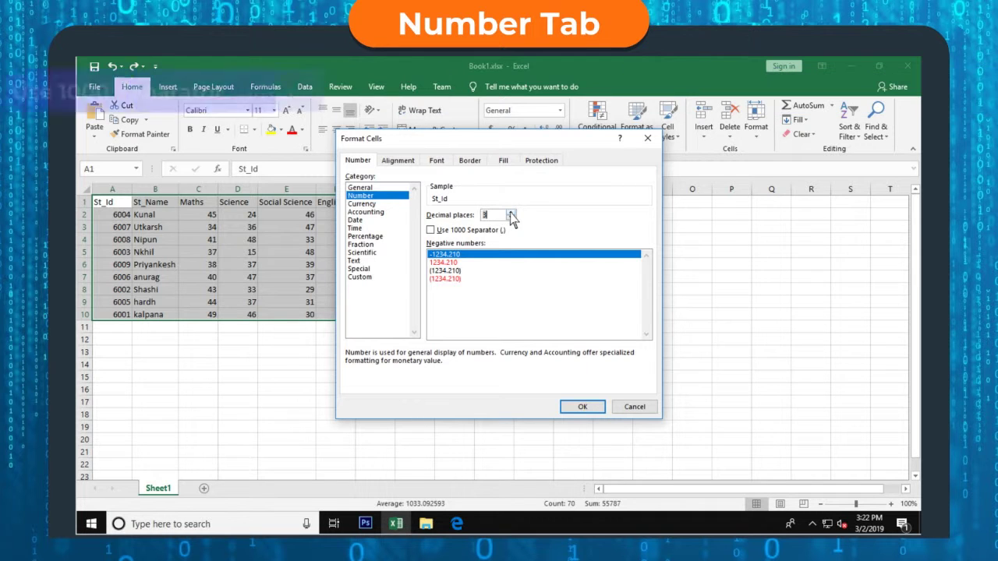
left_click(431, 231)
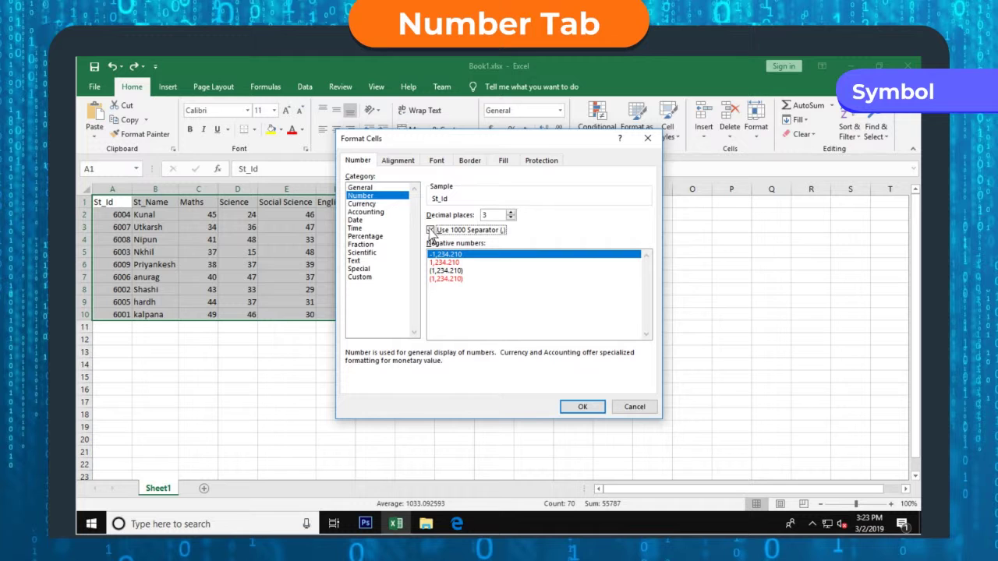
left_click(366, 204)
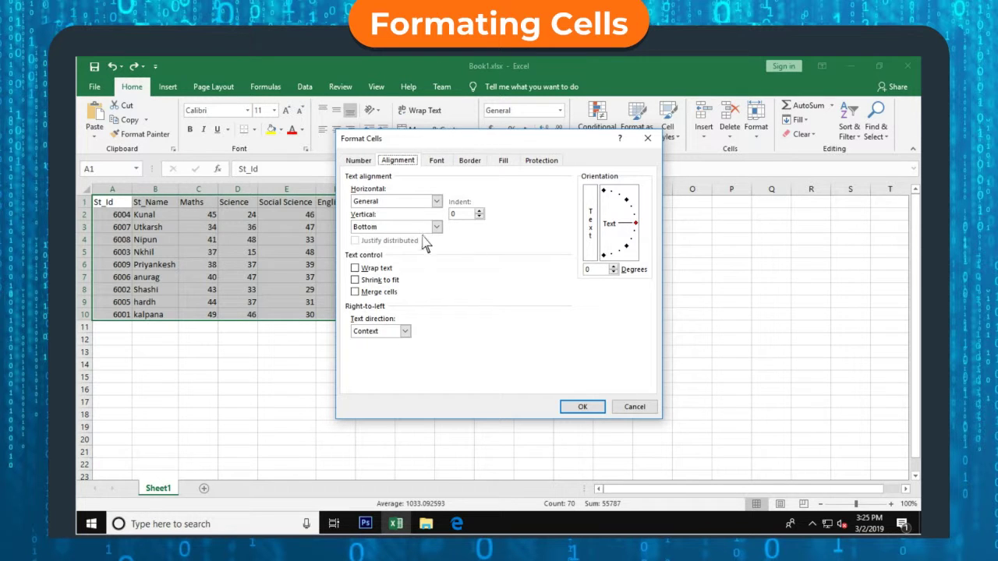
Choose Center for horizontal alignment and Justify for vertical alignment
left_click(436, 202)
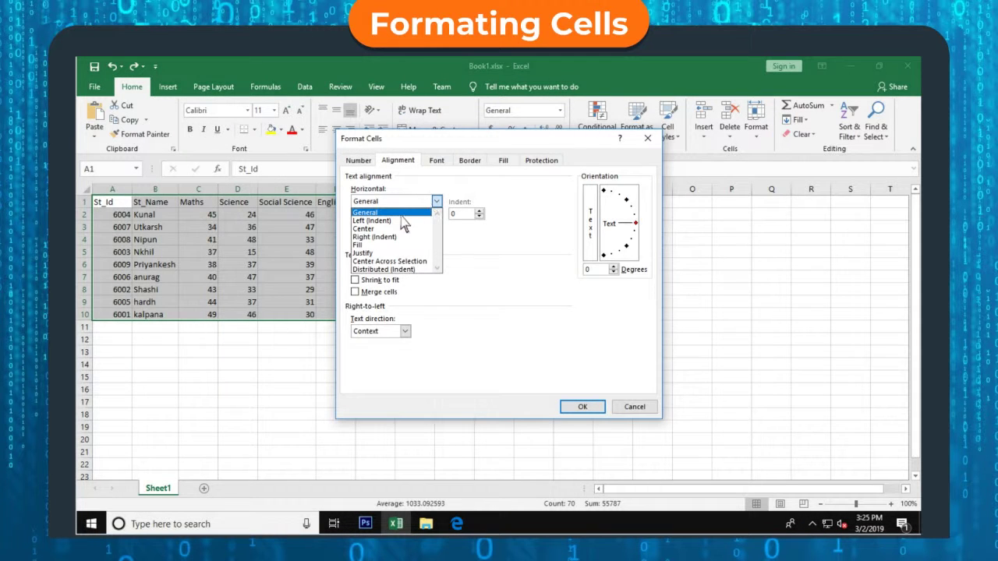
left_click(372, 230)
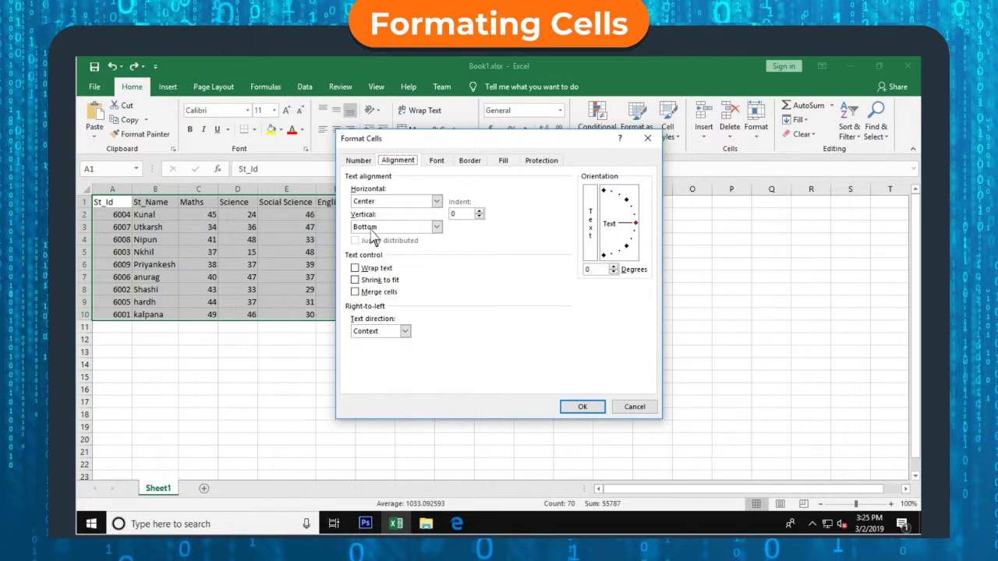
left_click(436, 227)
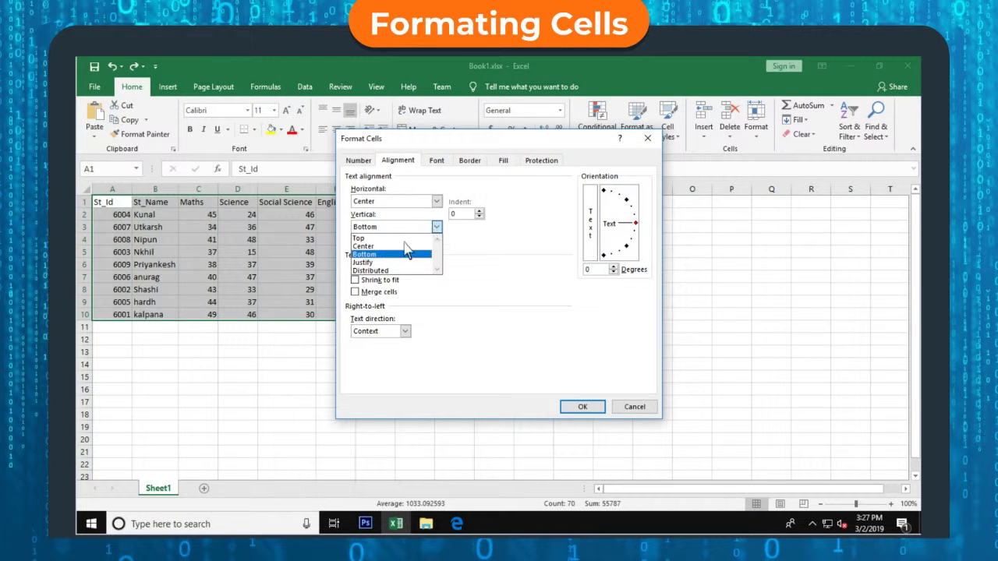
left_click(378, 265)
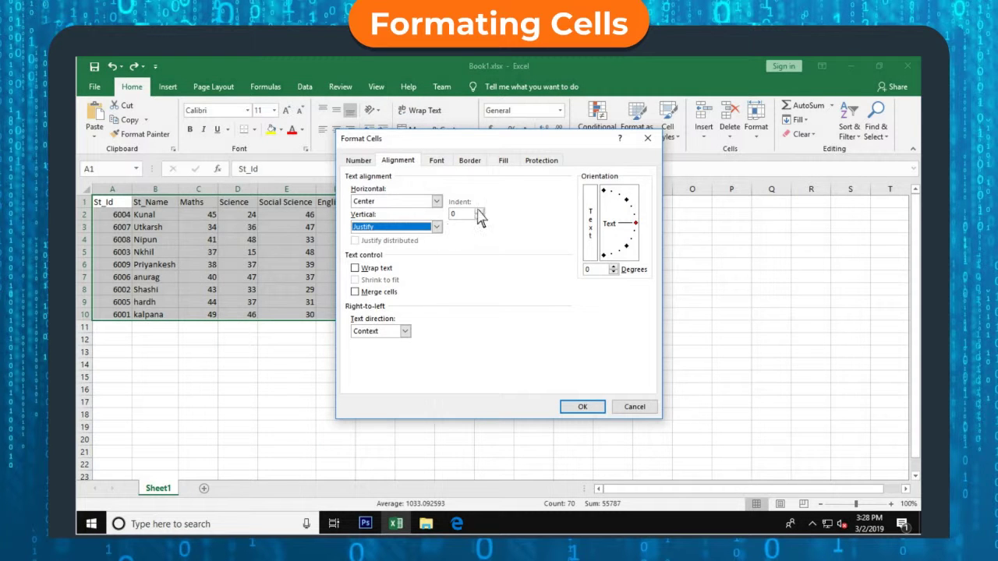
Raise the indent, then tilt the text orientation through 45° and 15° to −30°
left_click(479, 211)
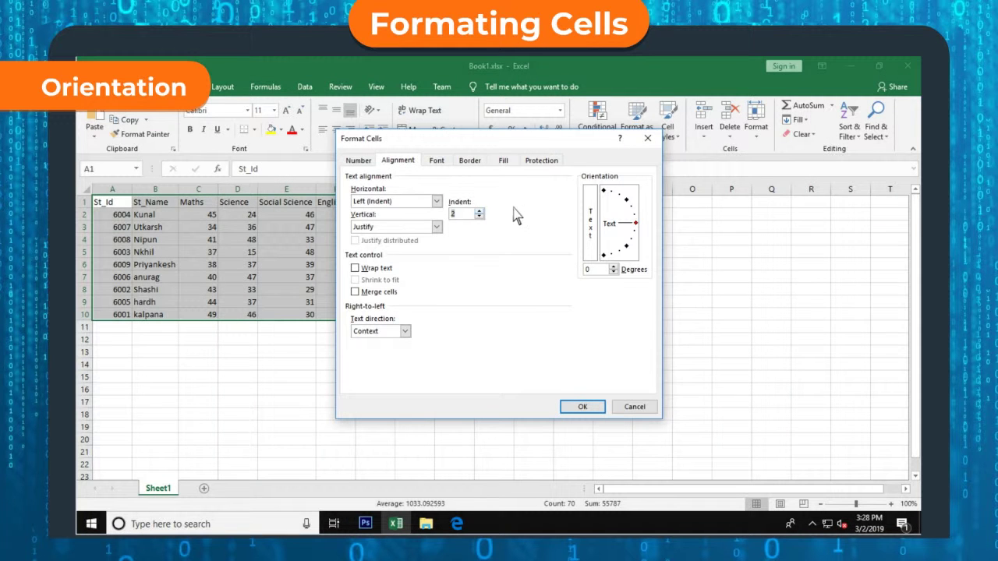
left_click(626, 200)
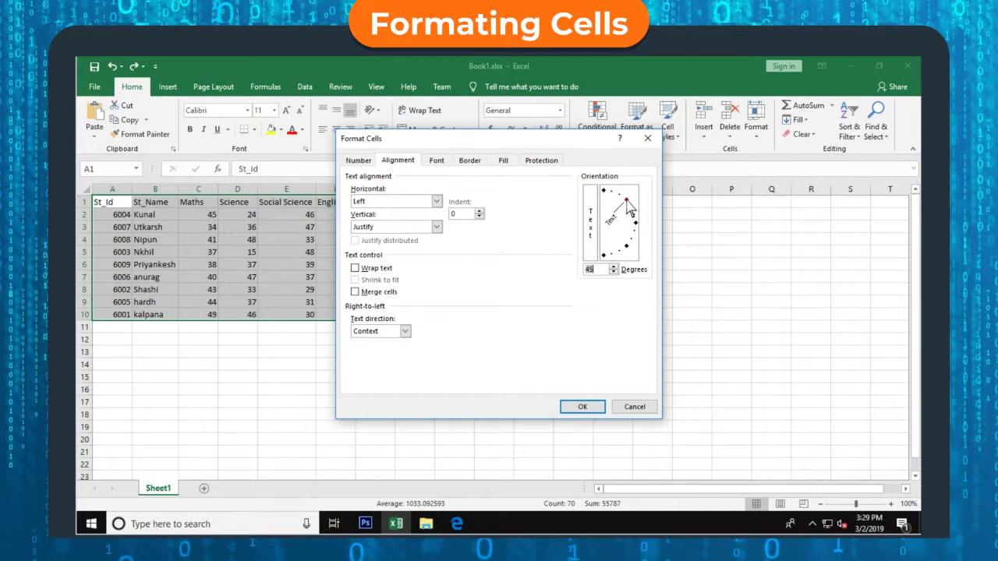
left_click(613, 272)
left_click(613, 272)
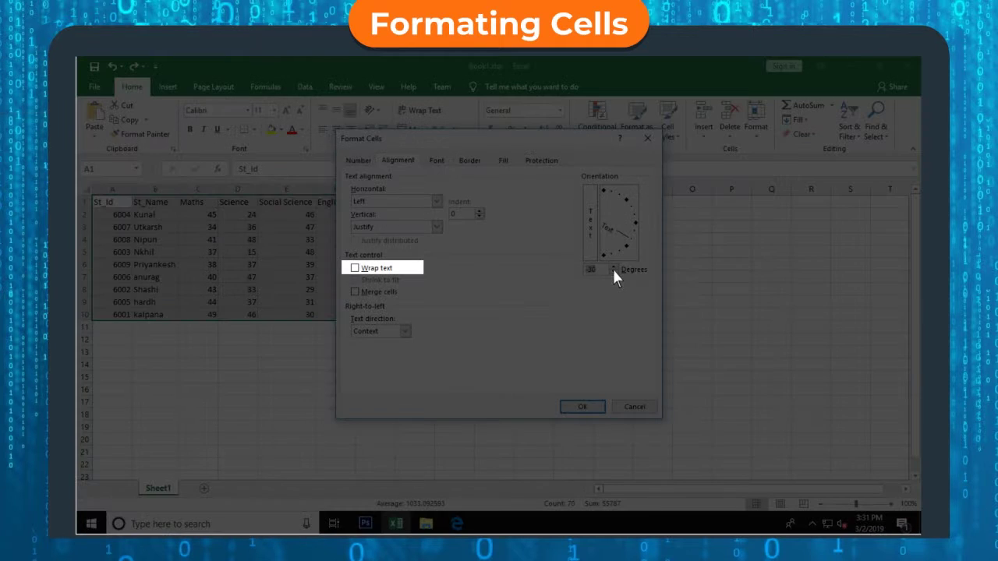
Tick Wrap text, try Shrink to fit, and tick Merge cells under Text control
left_click(354, 268)
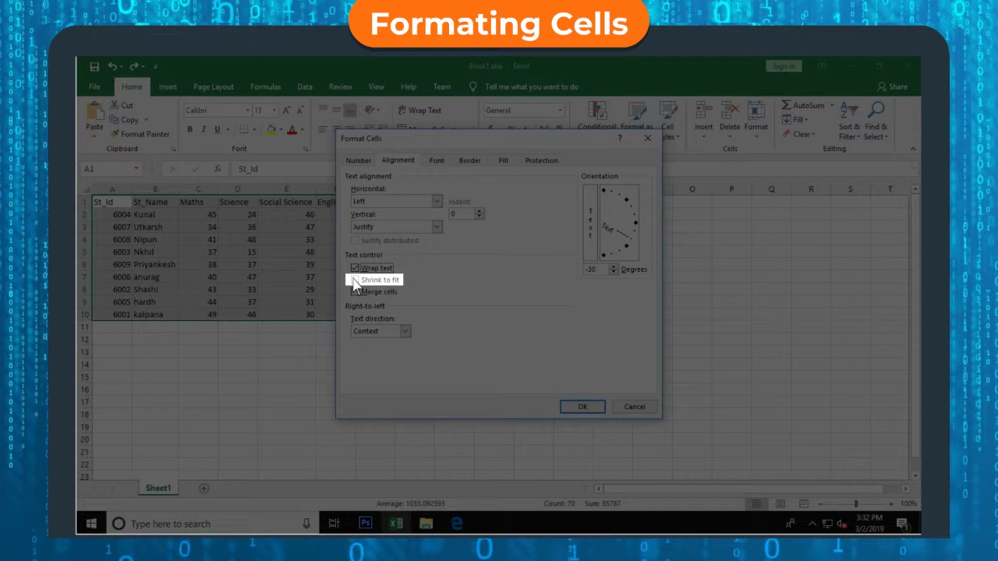
left_click(354, 281)
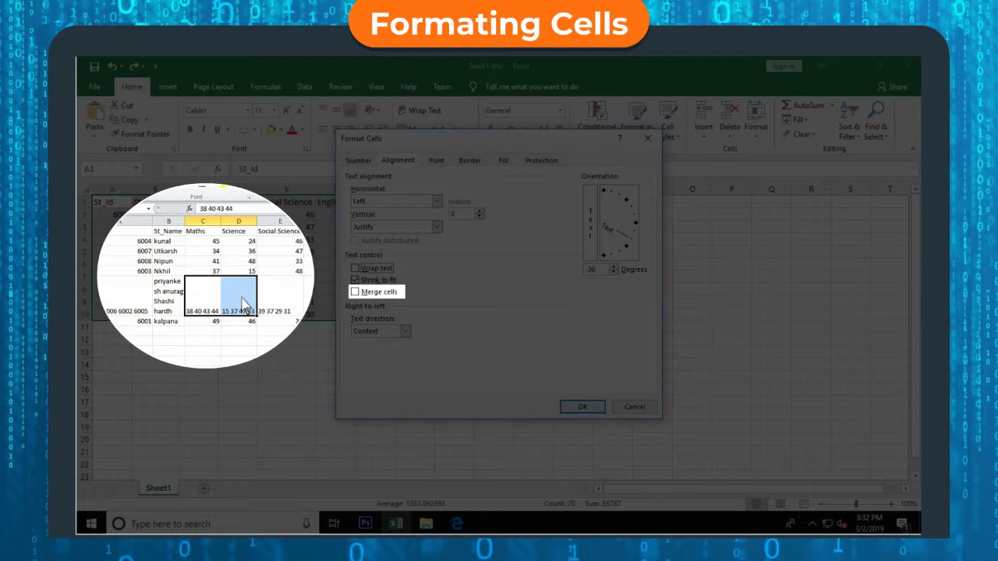
left_click(355, 292)
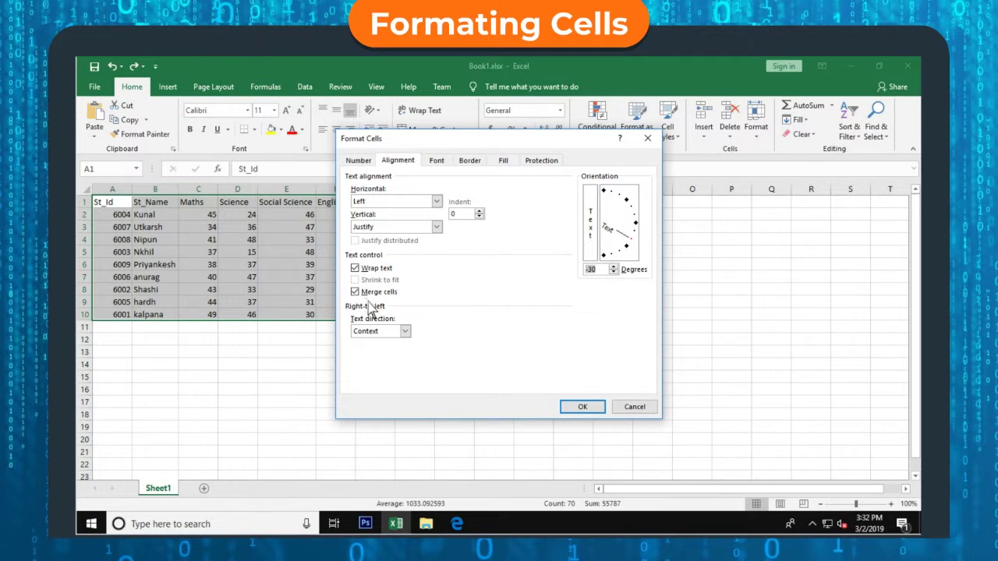
Choose Left-to-Right from the Text direction dropdown
left_click(405, 332)
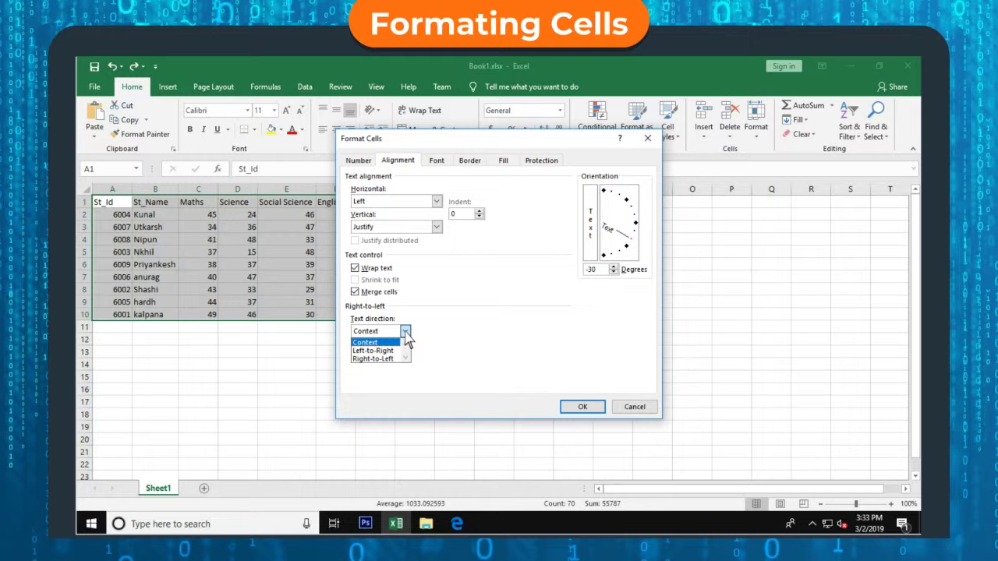
left_click(393, 351)
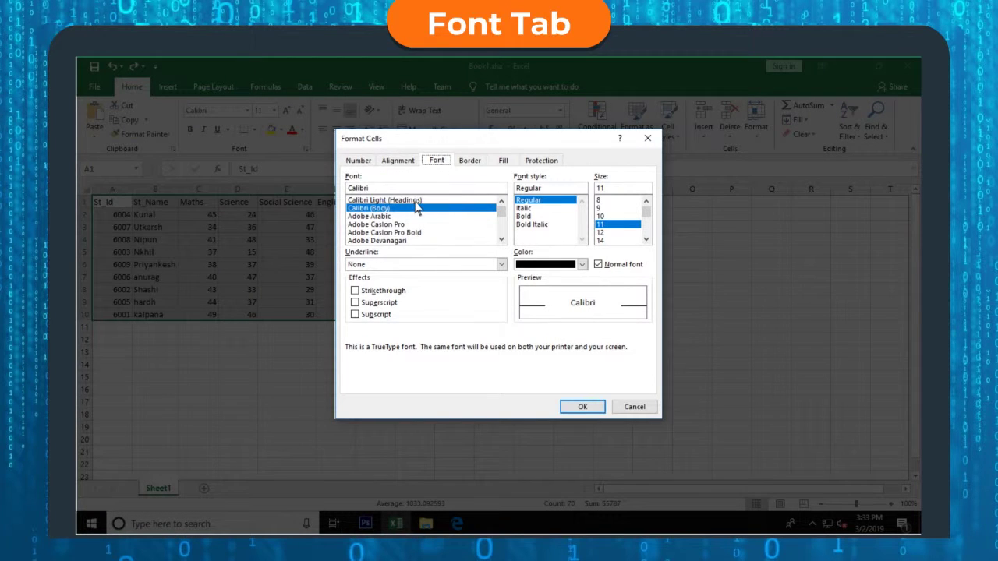
Try Calibri Light, bold italic 14, red double underline, then tick Normal font to reset
left_click(417, 204)
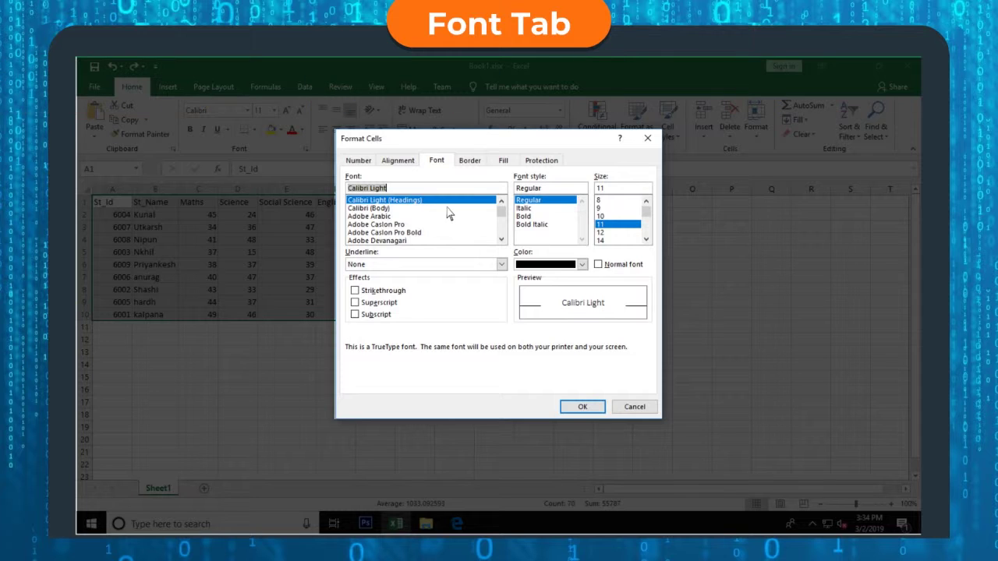
left_click(543, 225)
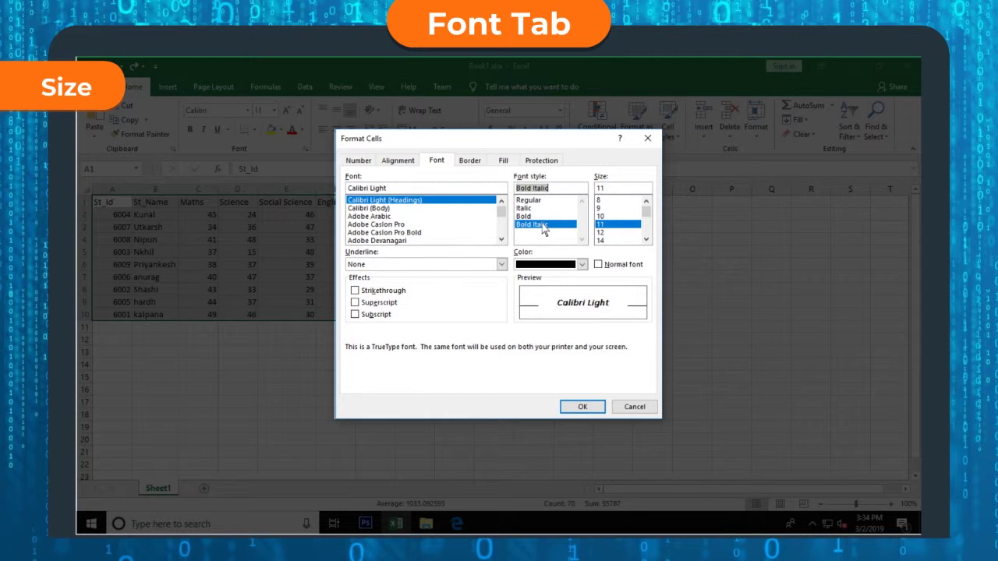
left_click(609, 241)
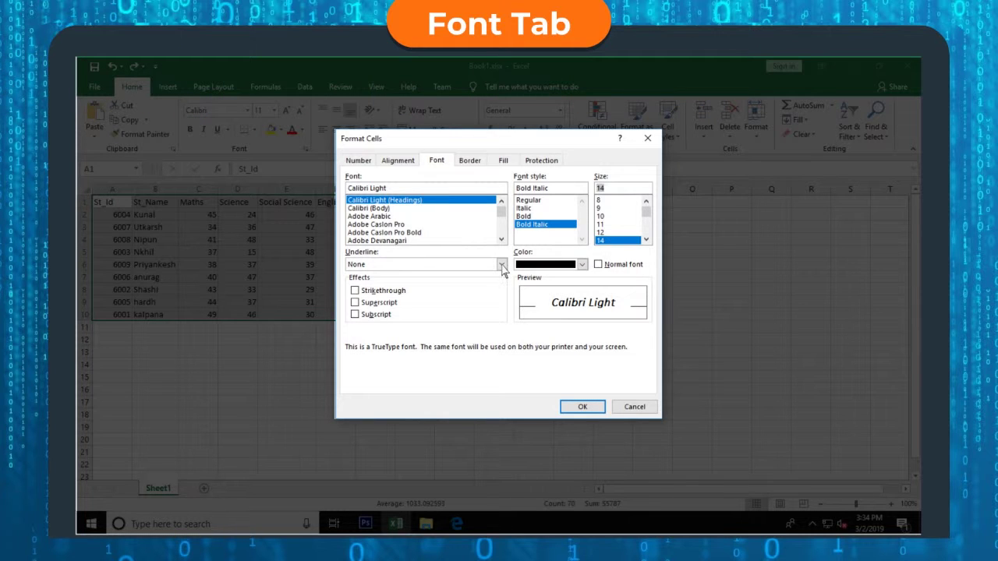
left_click(502, 265)
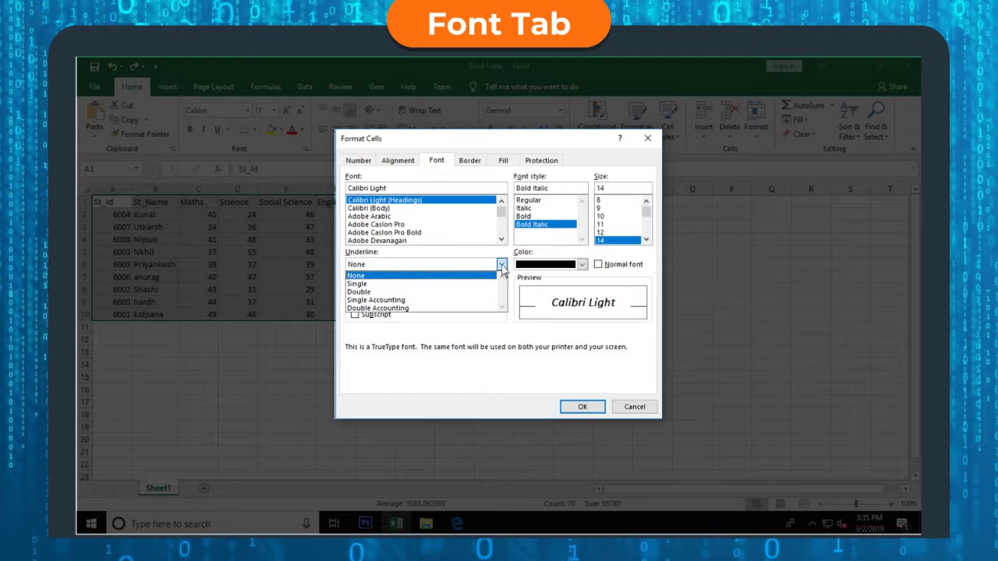
left_click(371, 292)
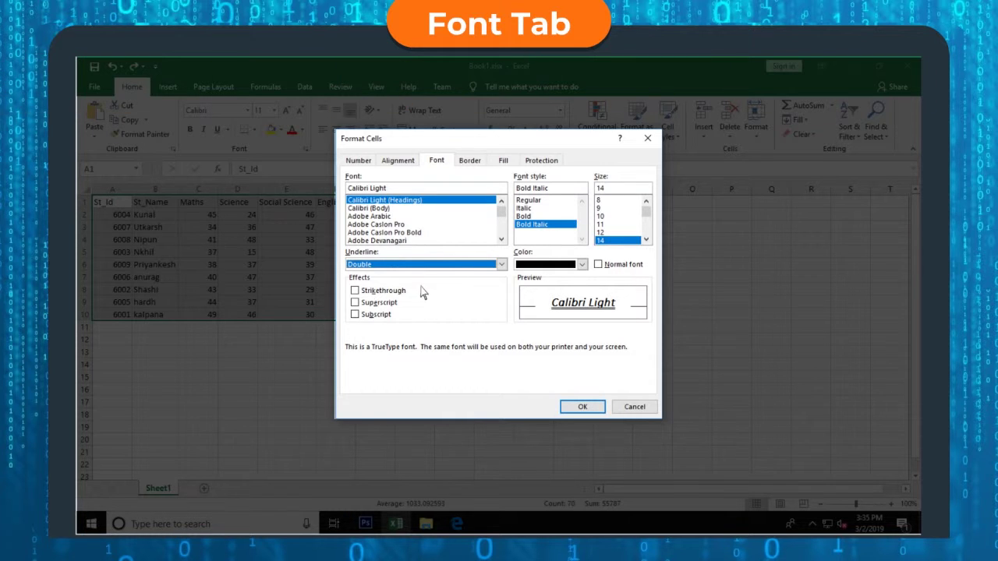
left_click(582, 265)
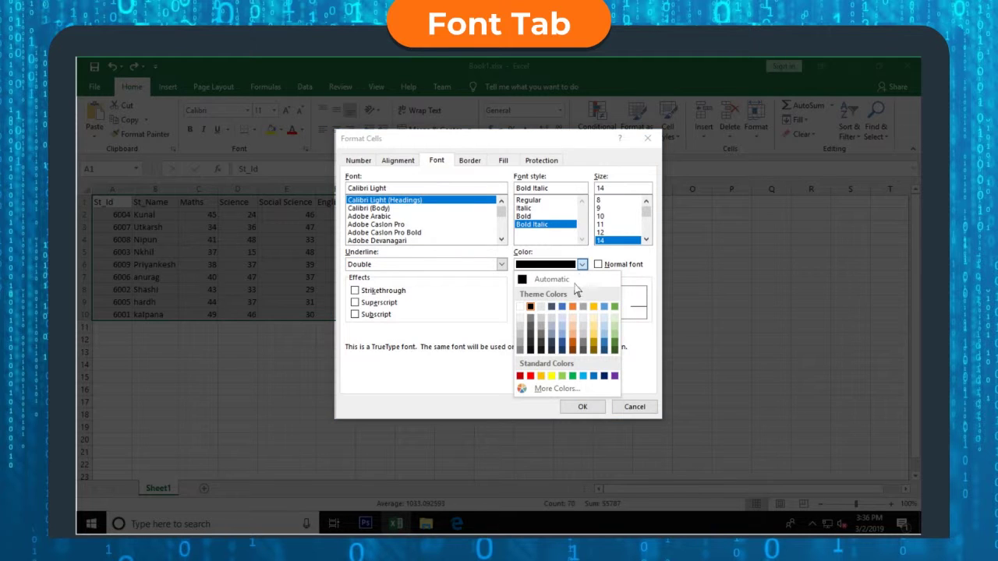
left_click(531, 377)
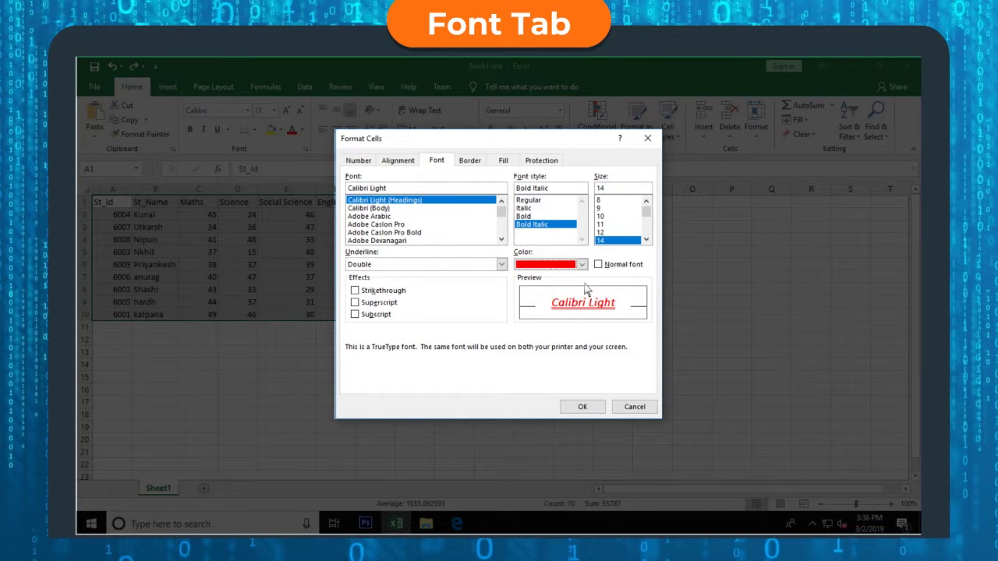
left_click(598, 265)
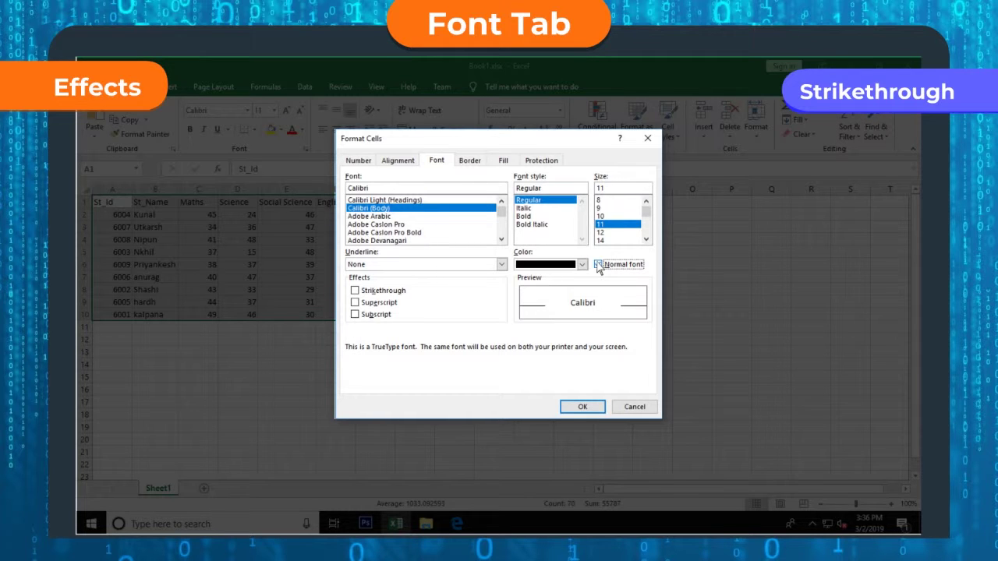
Reset to Normal font and try the Strikethrough, Superscript, then Subscript effects
left_click(598, 265)
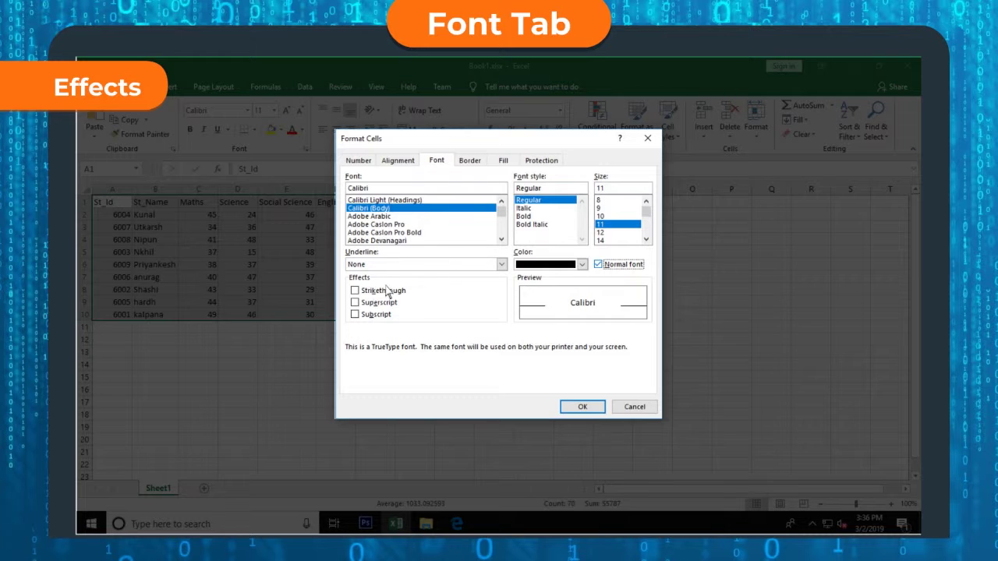
left_click(355, 291)
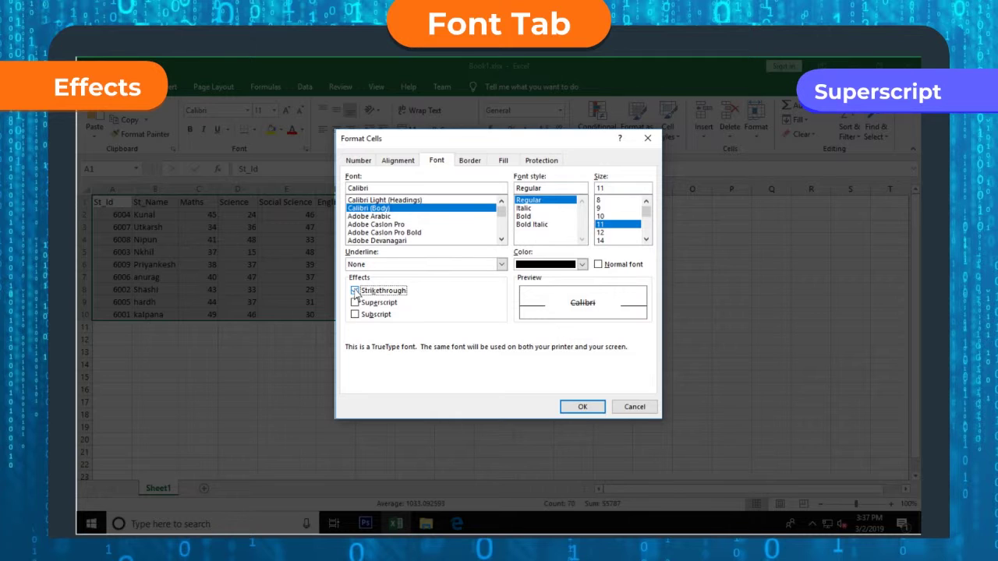
left_click(355, 303)
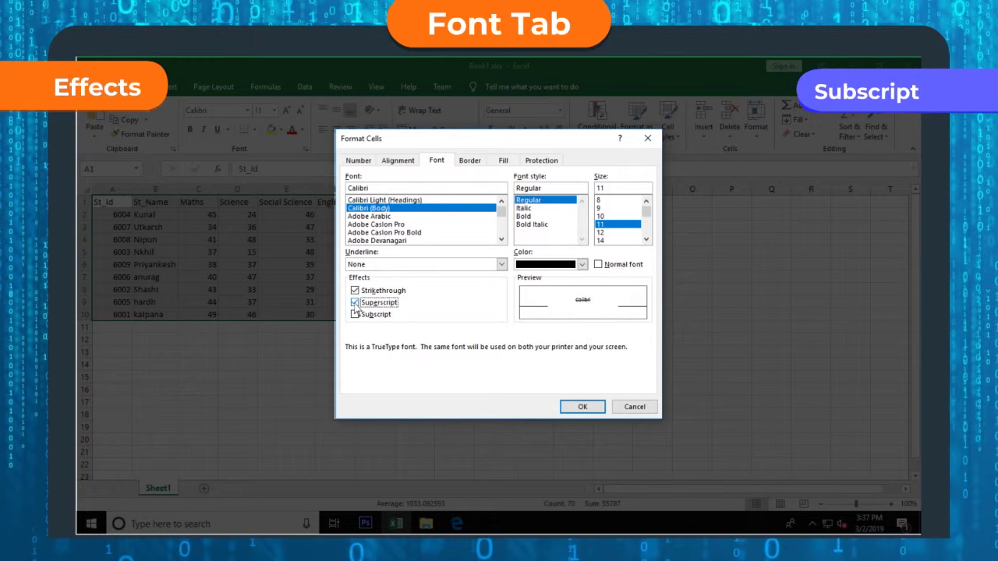
left_click(354, 314)
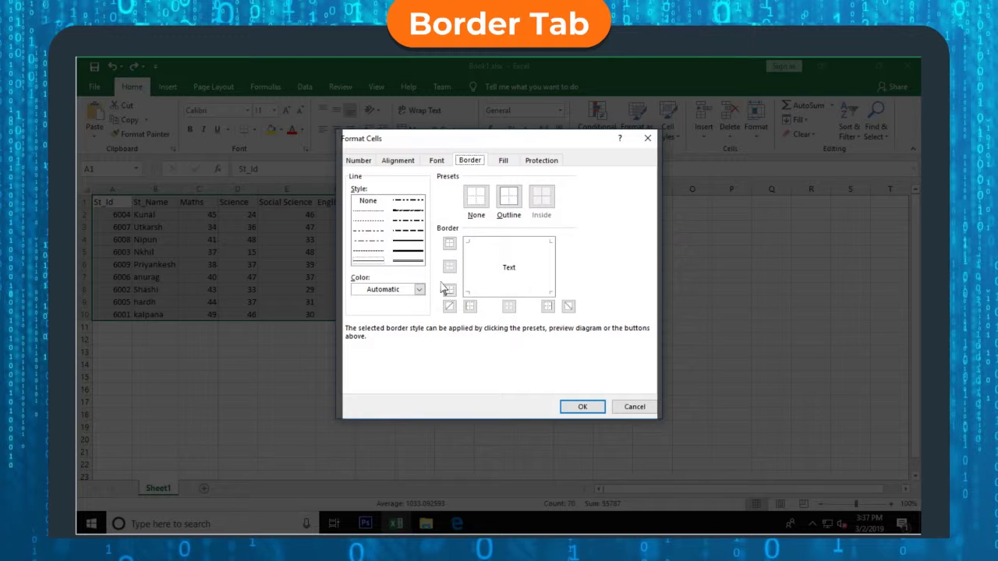
Pick a thick line, preview diagonal and Outline borders, clear with None, then check colour choices
left_click(417, 253)
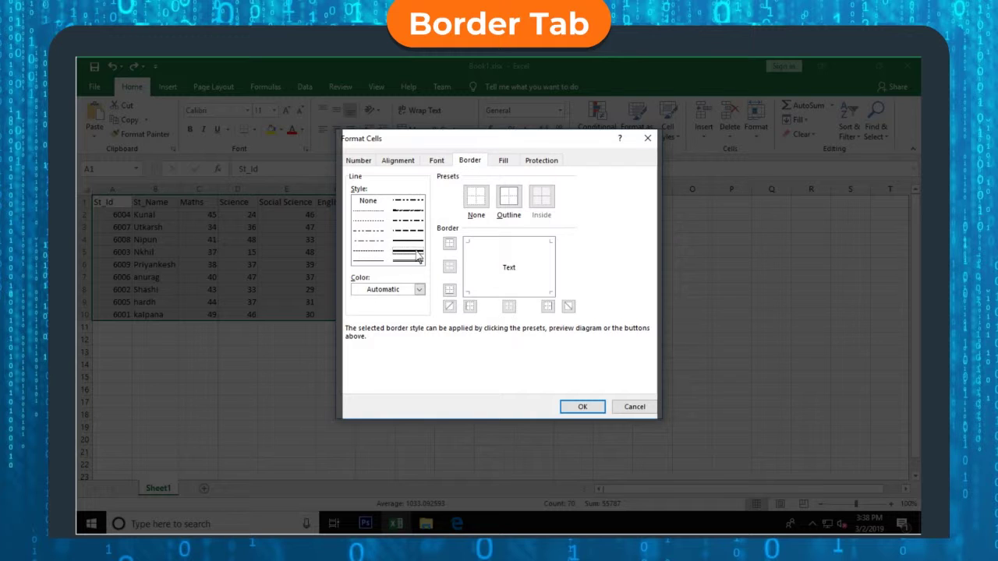
left_click(495, 271)
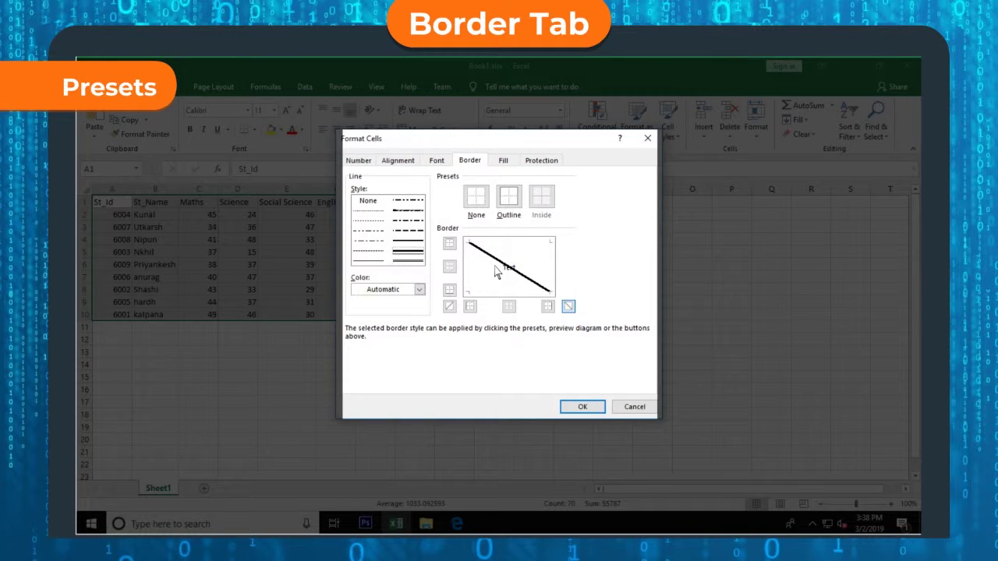
left_click(508, 199)
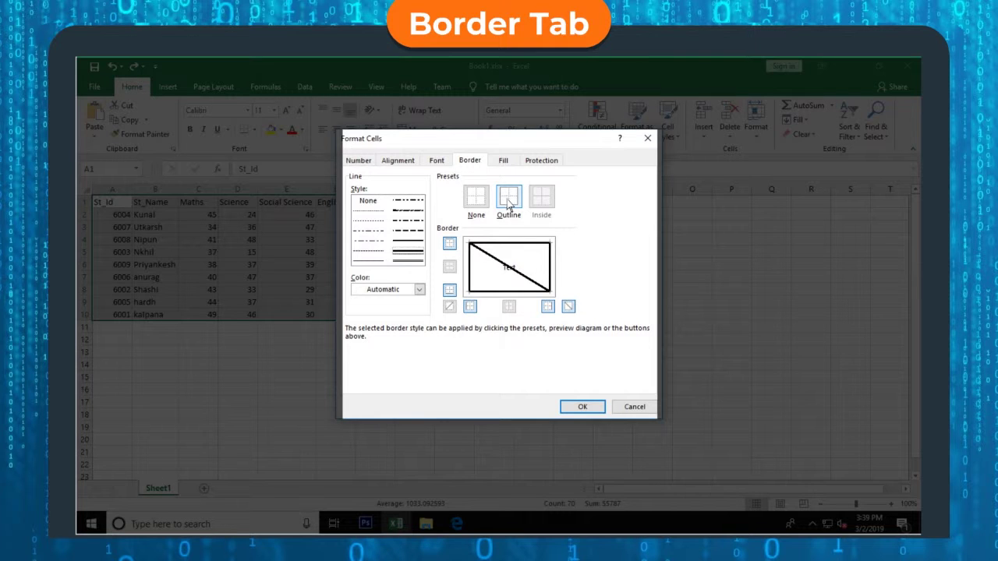
left_click(477, 199)
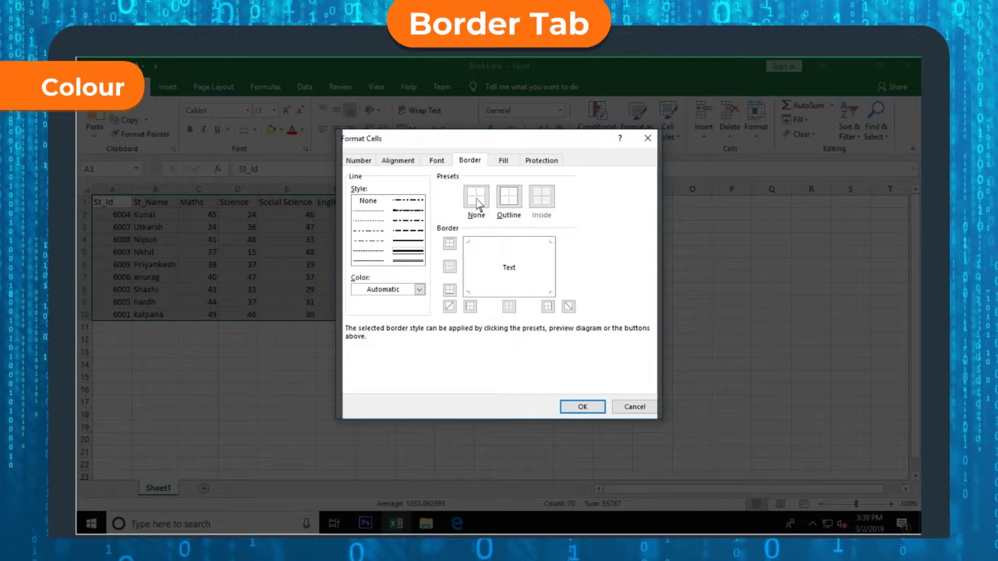
left_click(419, 290)
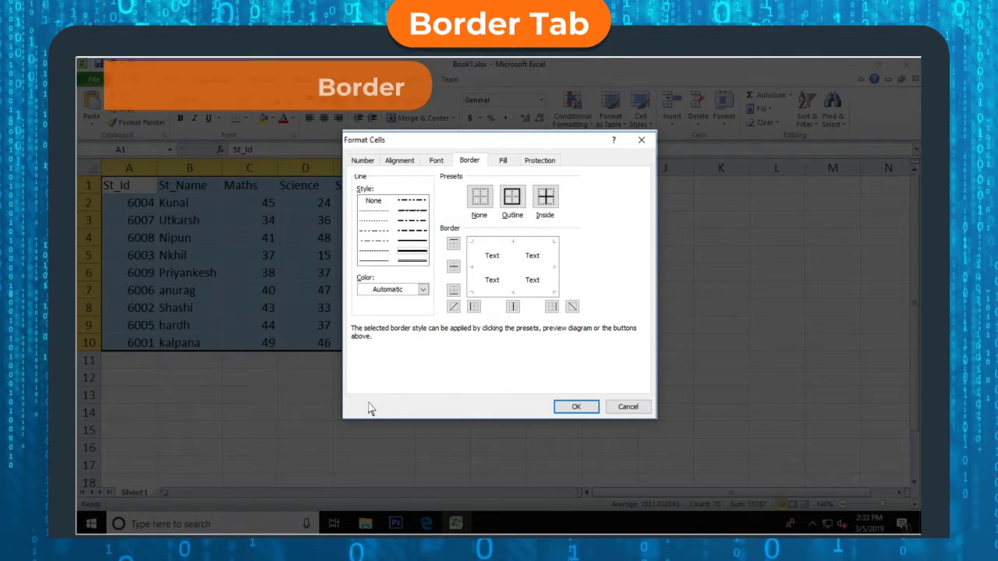
With a medium solid line, toggle the Outline border on and off twice, ending with None
left_click(415, 243)
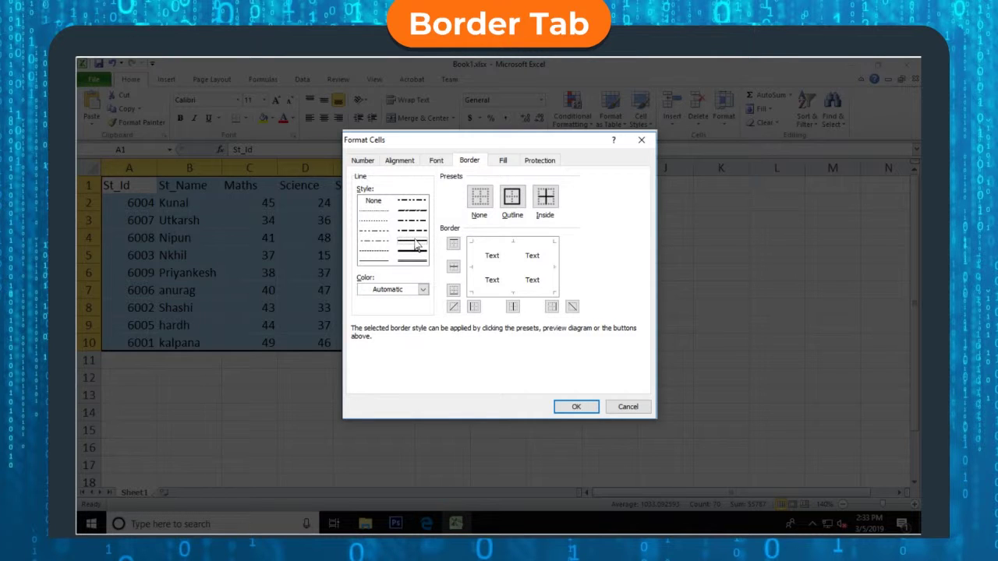
key("alt+o")
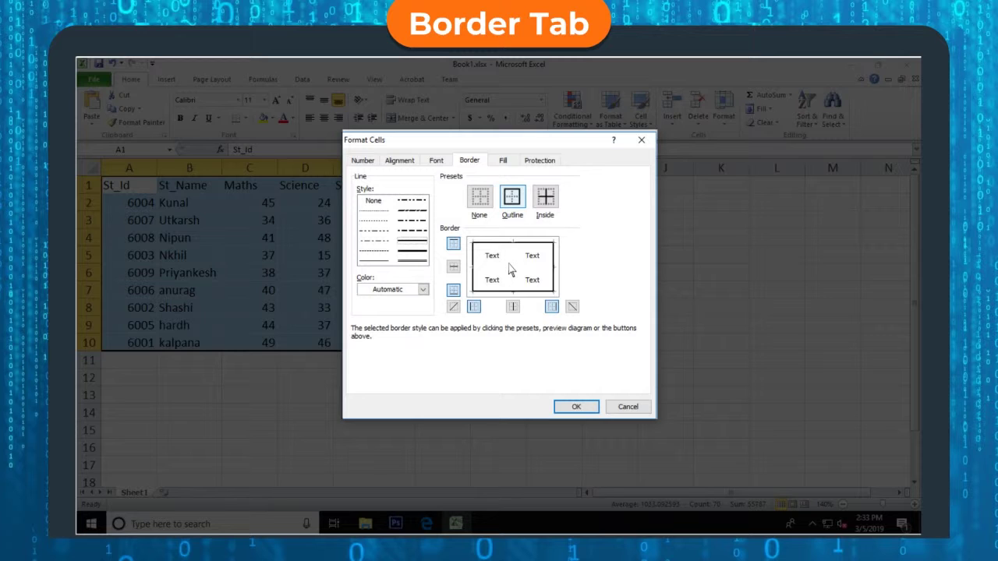
left_click(481, 200)
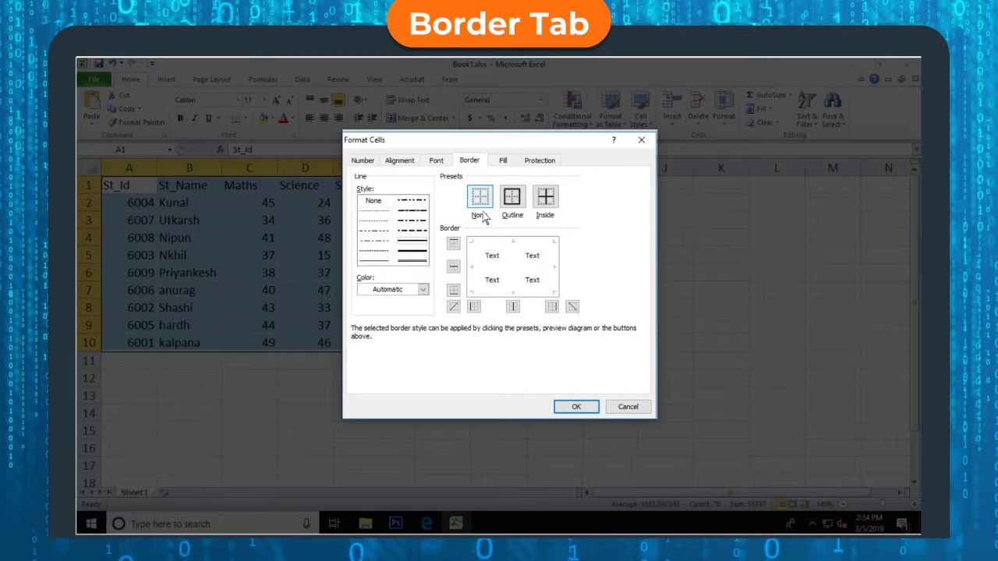
key("alt+o")
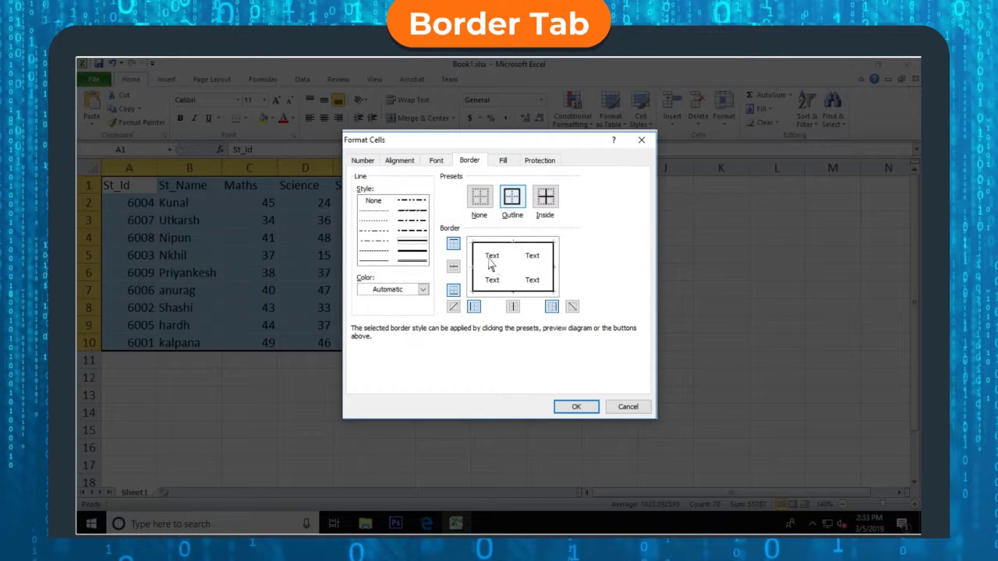
key("alt+n")
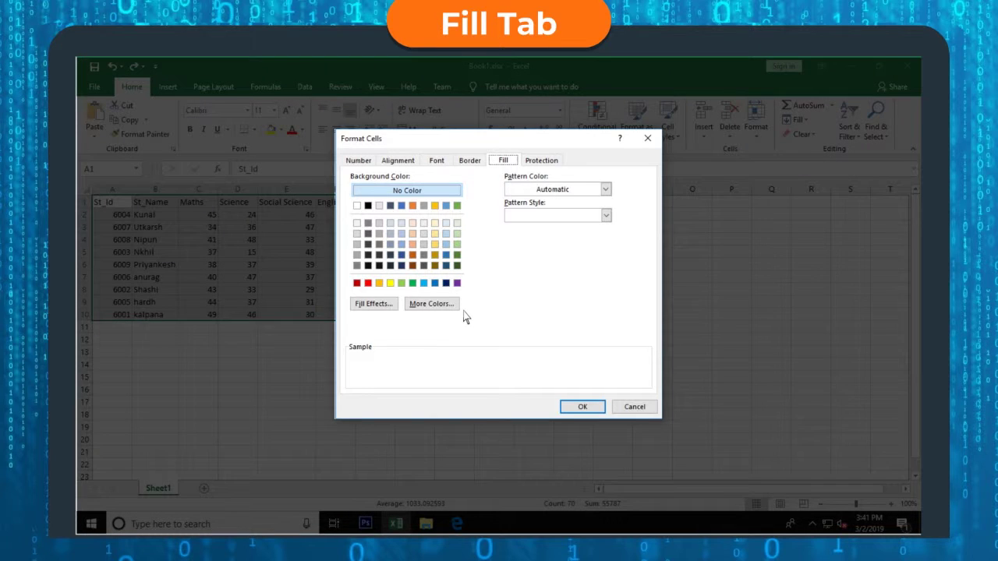
Try a red cell fill, then a blue gradient fill through Fill Effects
left_click(368, 283)
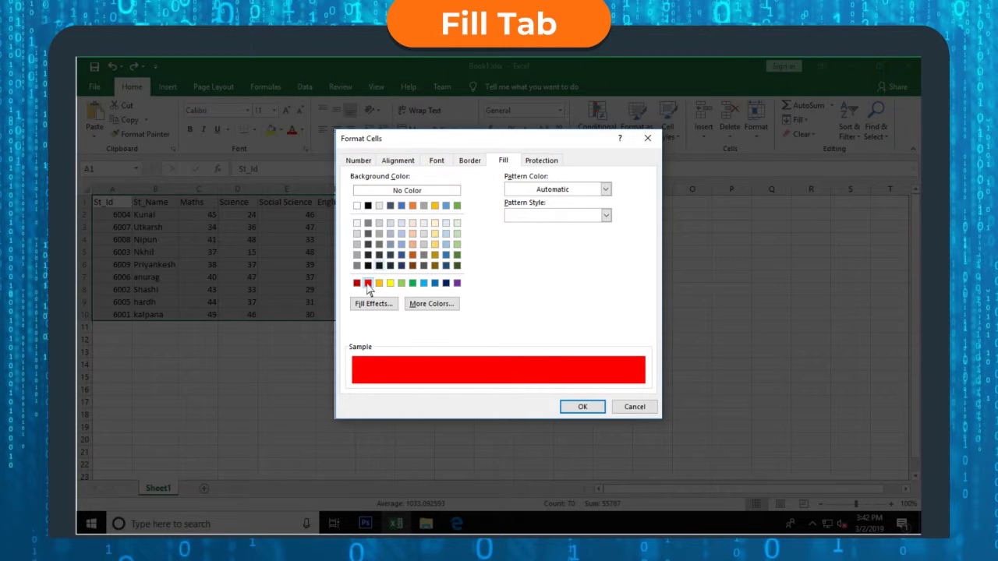
left_click(374, 305)
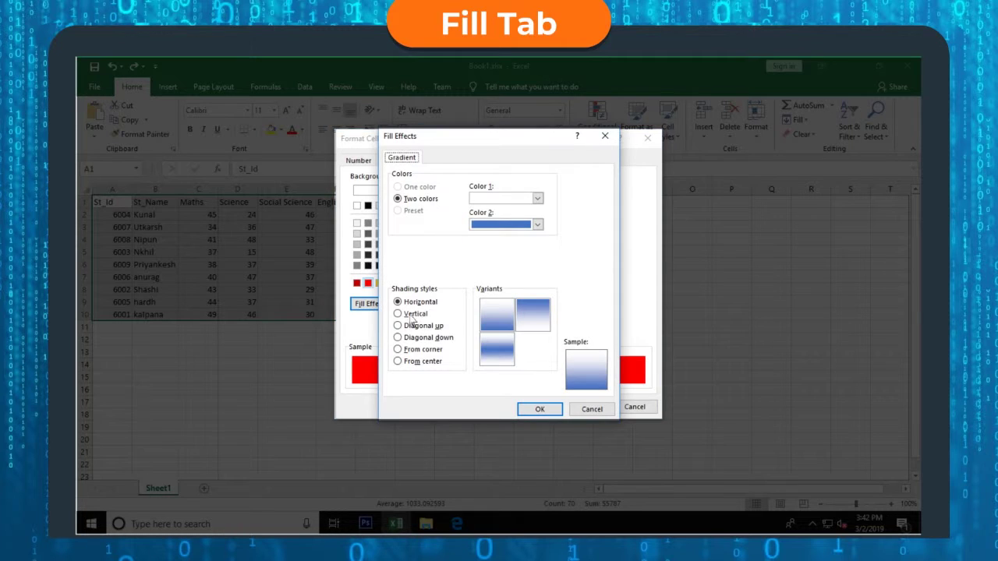
left_click(499, 351)
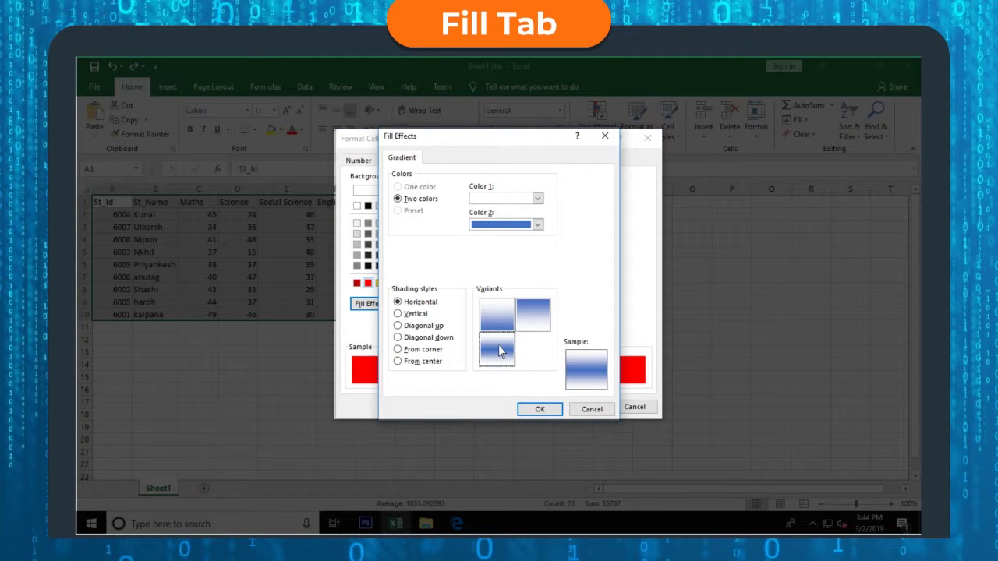
left_click(537, 409)
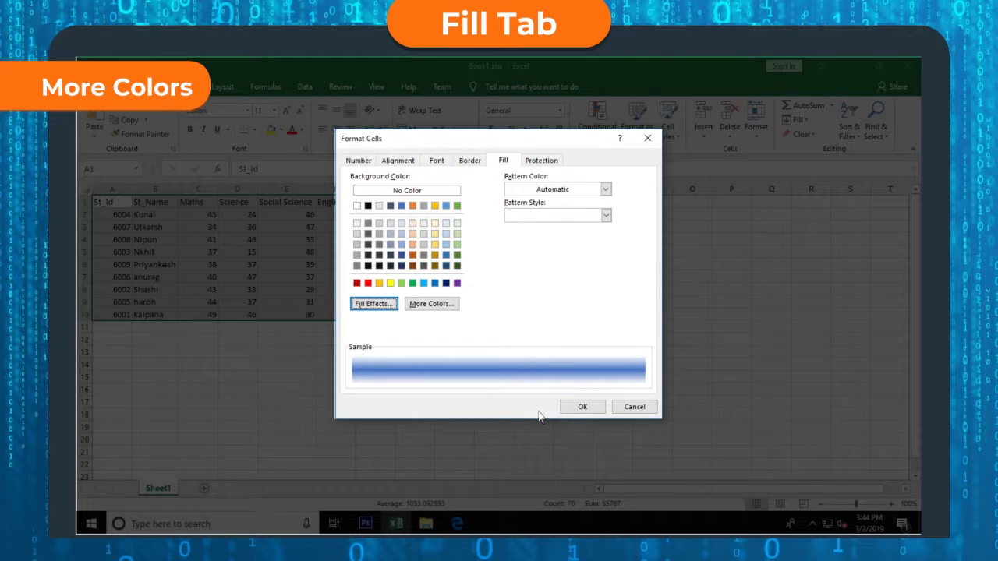
Set the background colour to an orange shade from More Colors
left_click(446, 305)
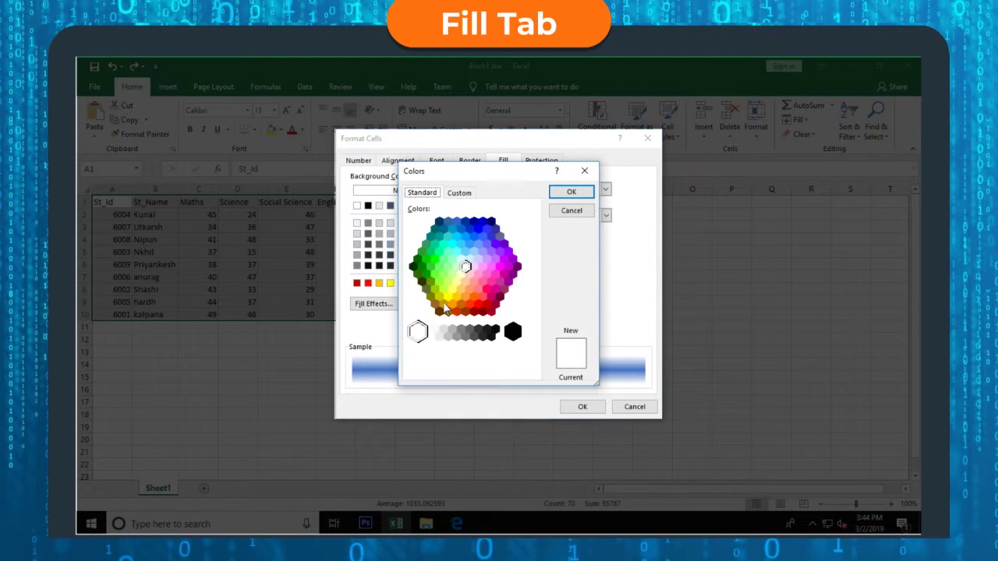
left_click(473, 296)
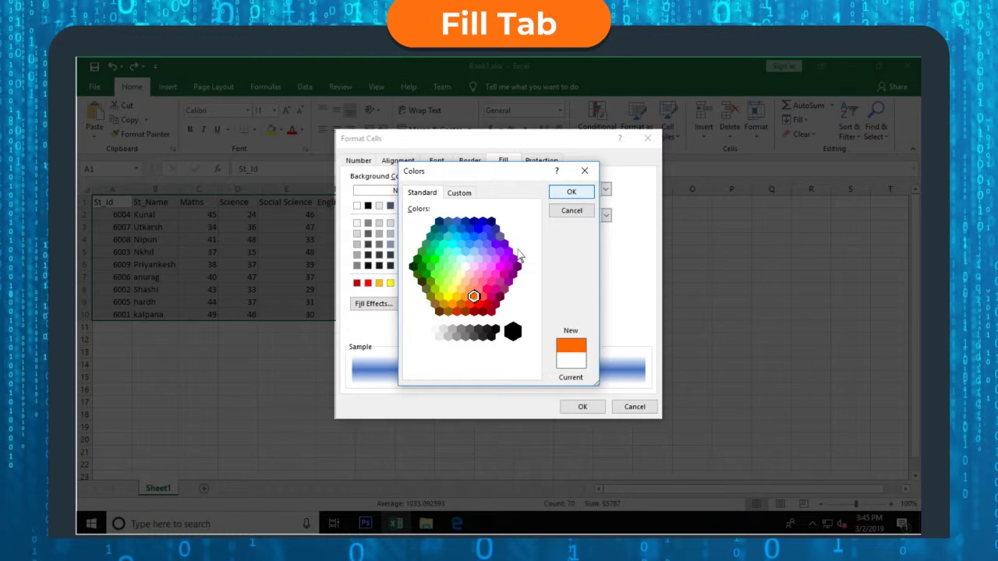
left_click(573, 193)
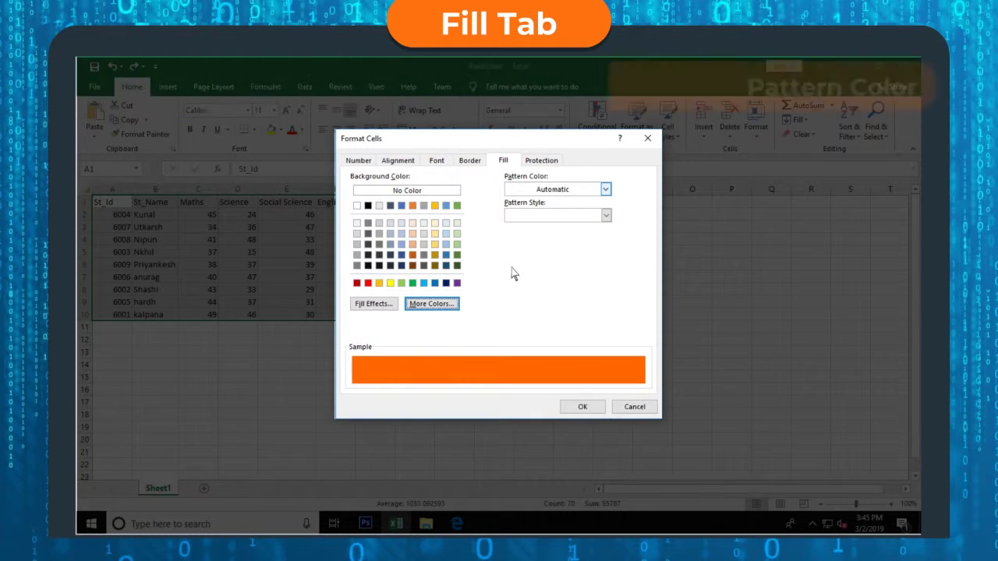
Add a red diagonal-stripe pattern over the fill
left_click(605, 190)
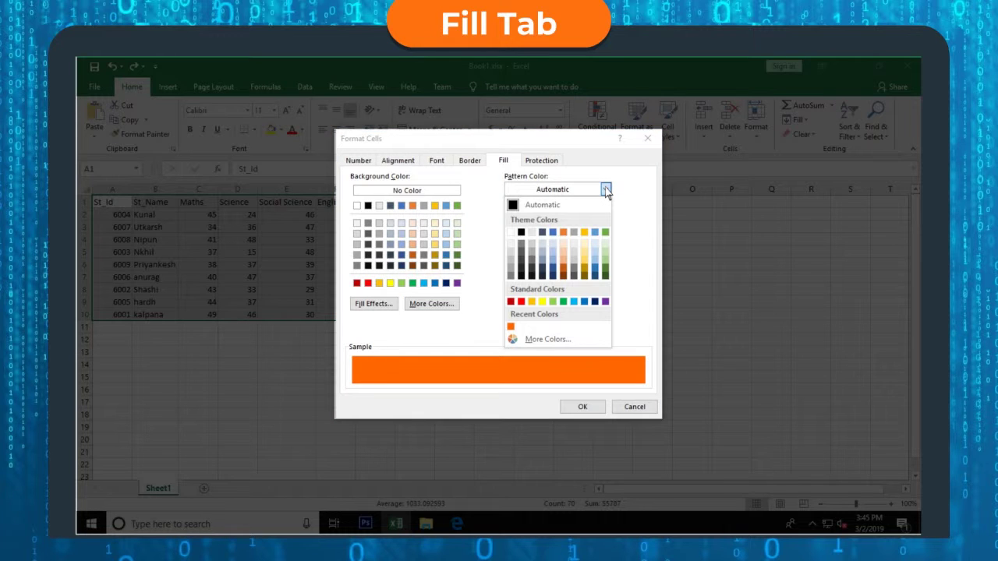
left_click(521, 302)
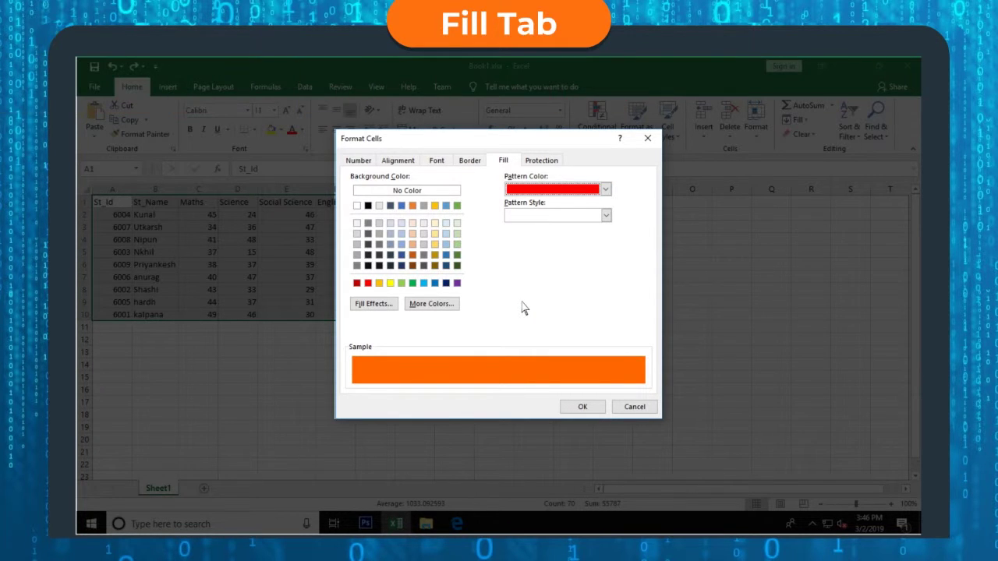
left_click(606, 216)
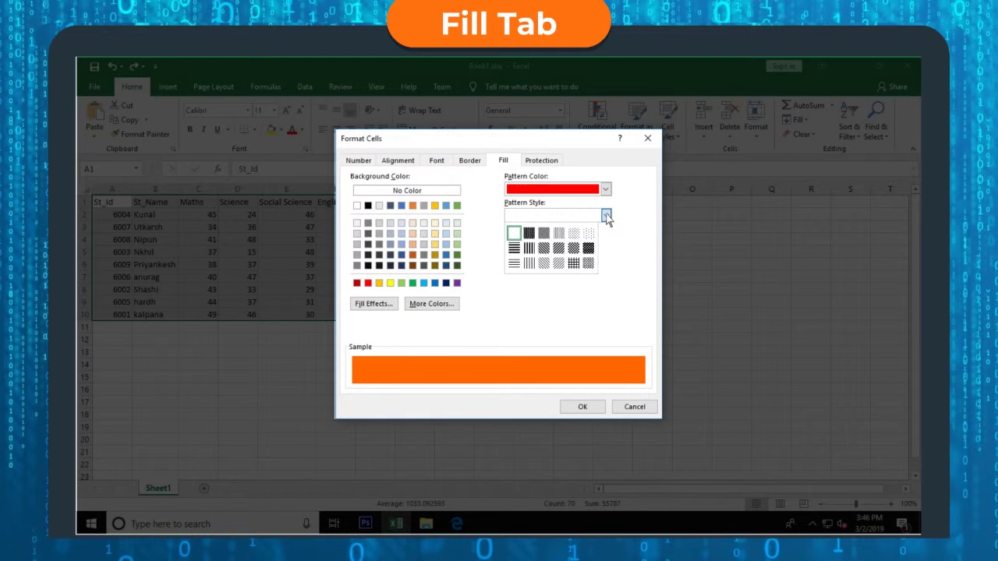
left_click(544, 248)
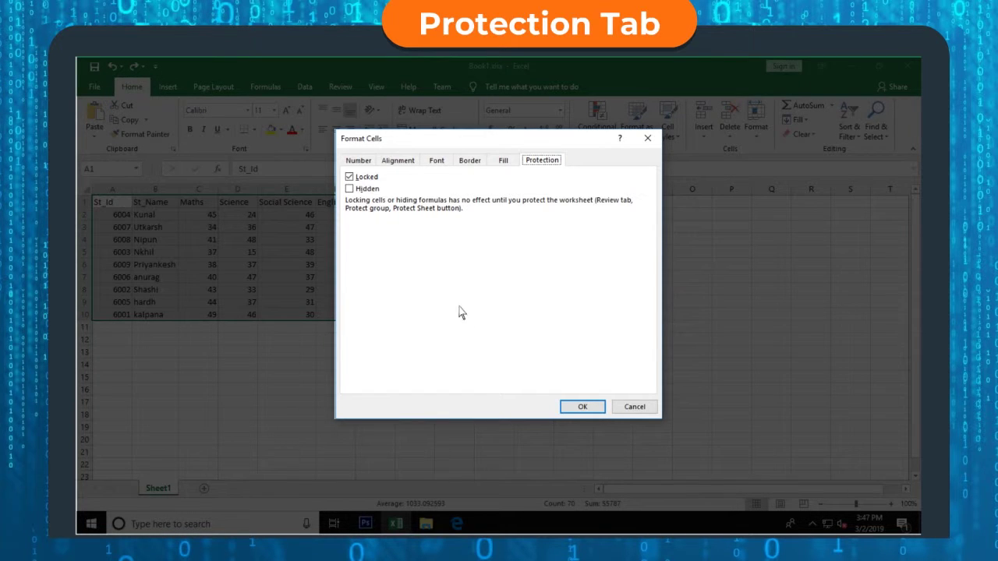
Tick Hidden for the marks table cells, keeping Locked checked
left_click(350, 190)
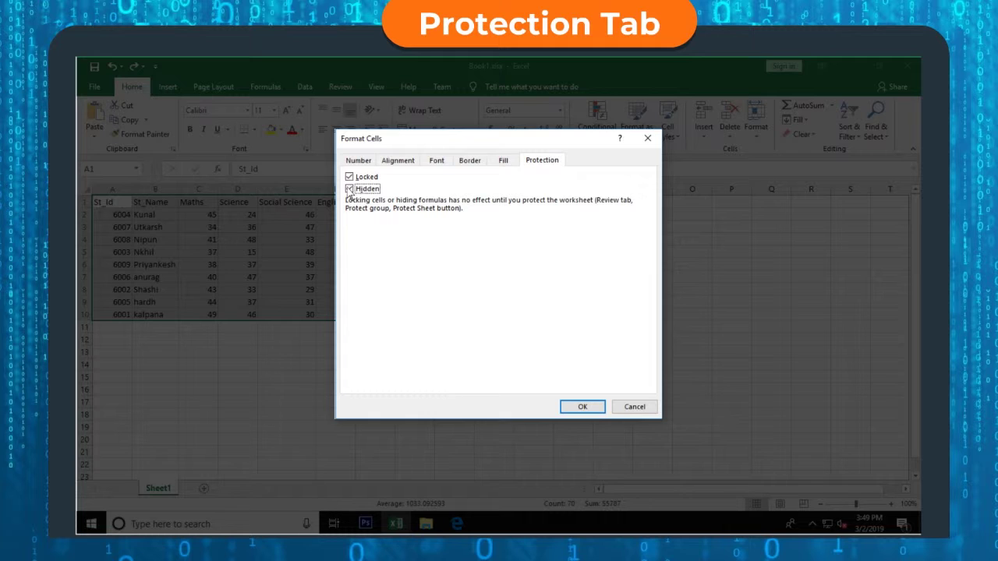